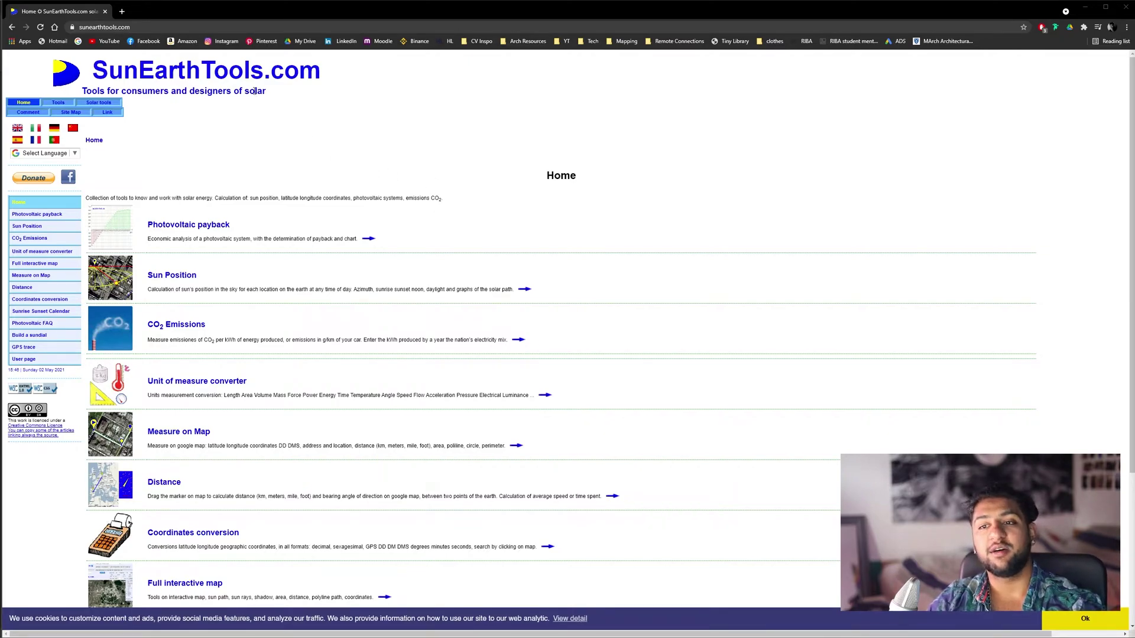
# Open SunEarthTools' Sun Position calculator from the home page.
pyautogui.click(175, 279)
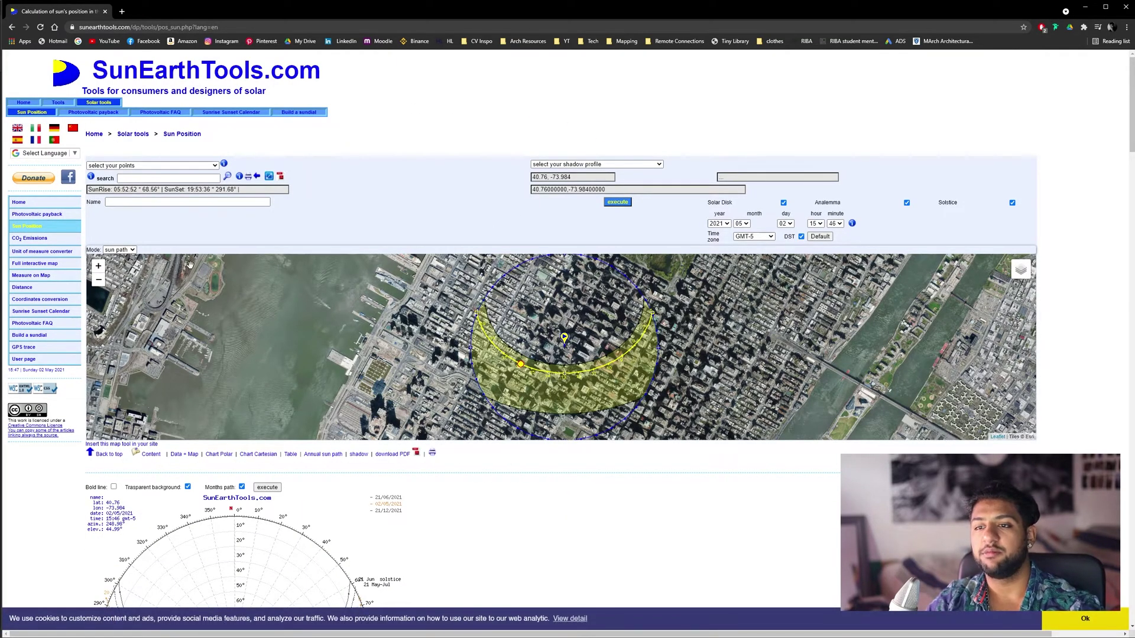
# Search for Portsmouth to show its sun path on the map.
pyautogui.click(158, 177)
pyautogui.click(156, 215)
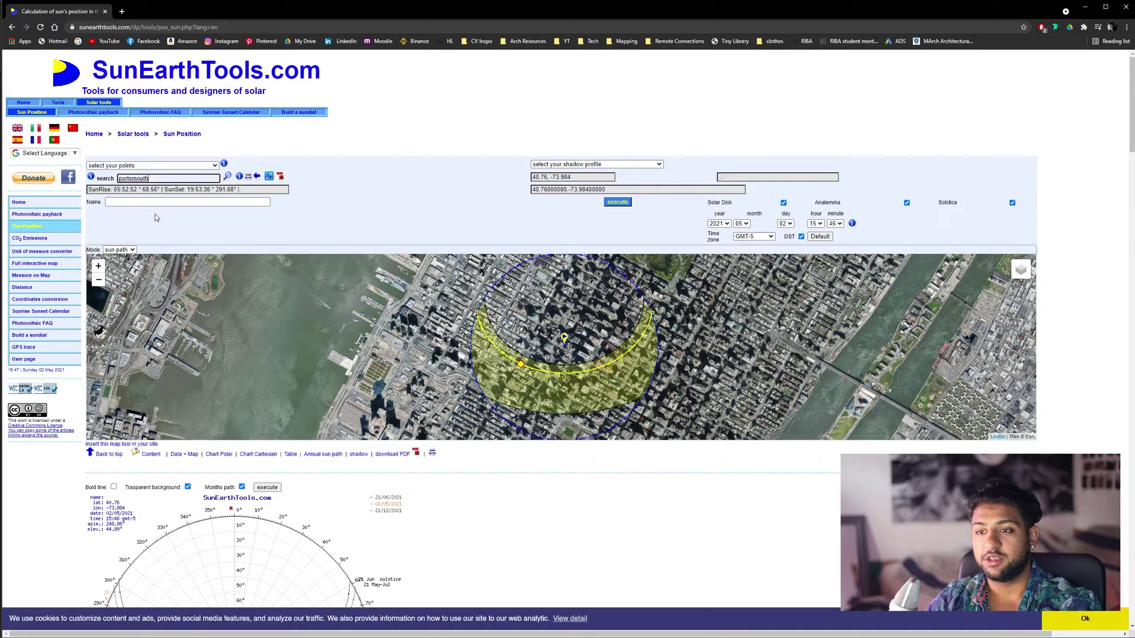
pyautogui.click(228, 177)
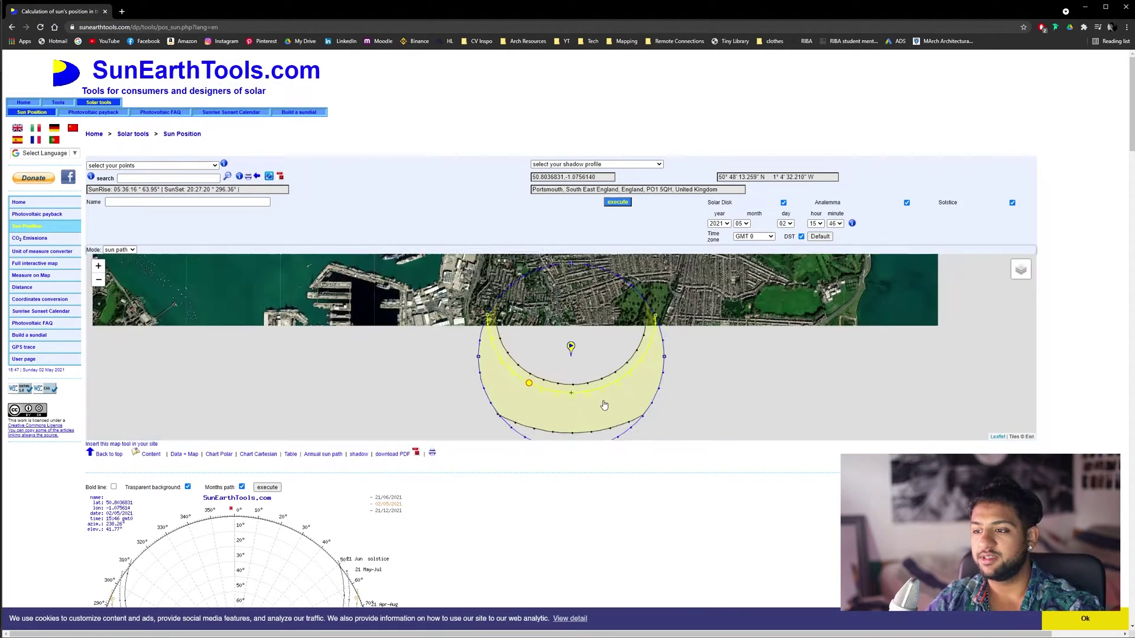
pyautogui.scroll(-2, 603, 404)
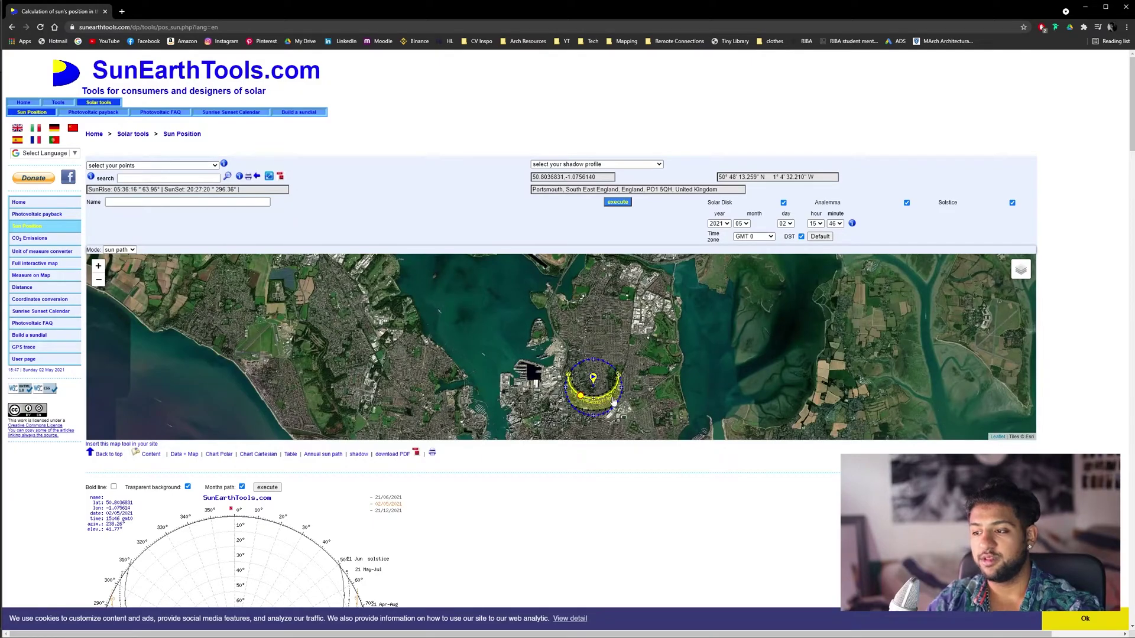
pyautogui.scroll(2, 613, 402)
# Inspect the sun point details, then scroll down to the polar sun-path chart.
pyautogui.click(491, 393)
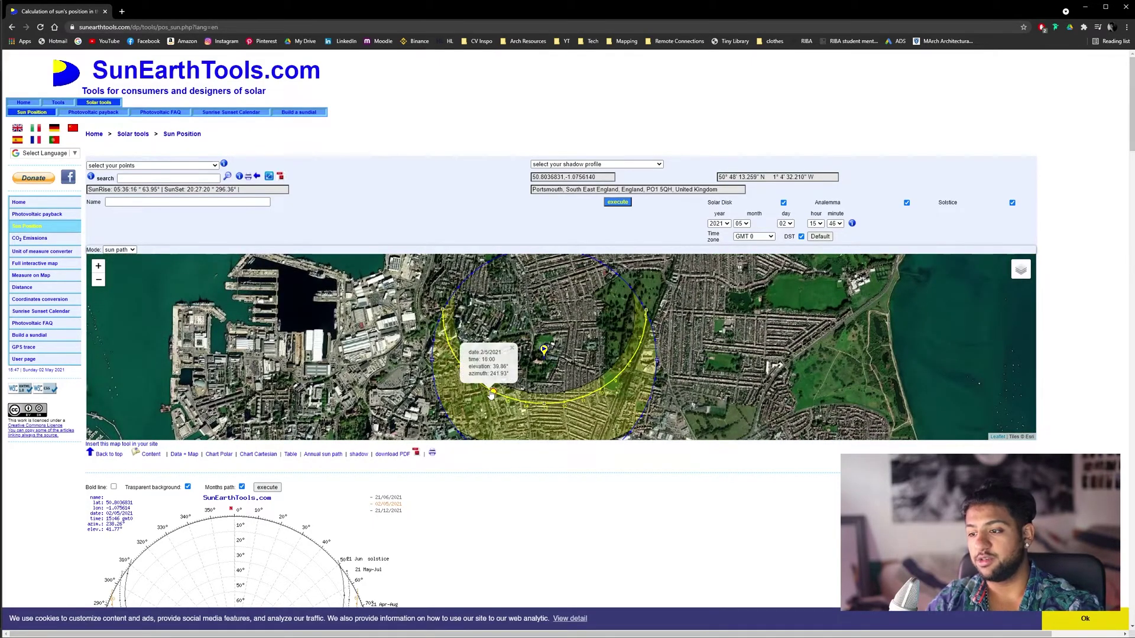
pyautogui.click(492, 394)
pyautogui.scroll(-6, 461, 473)
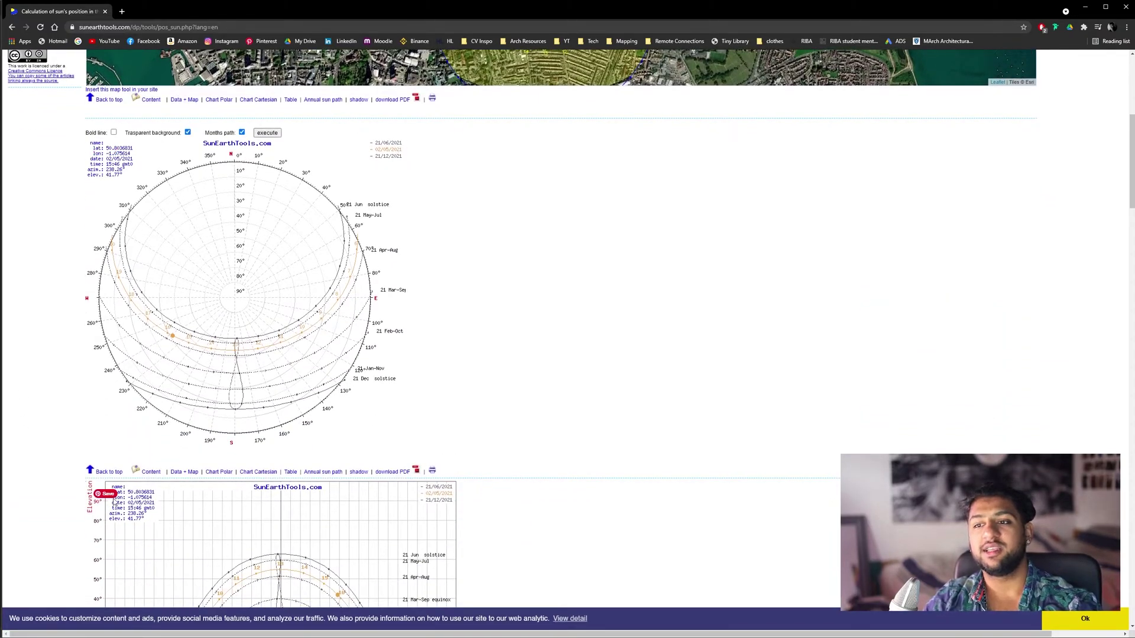
pyautogui.scroll(-2, 280, 348)
pyautogui.scroll(1, 280, 347)
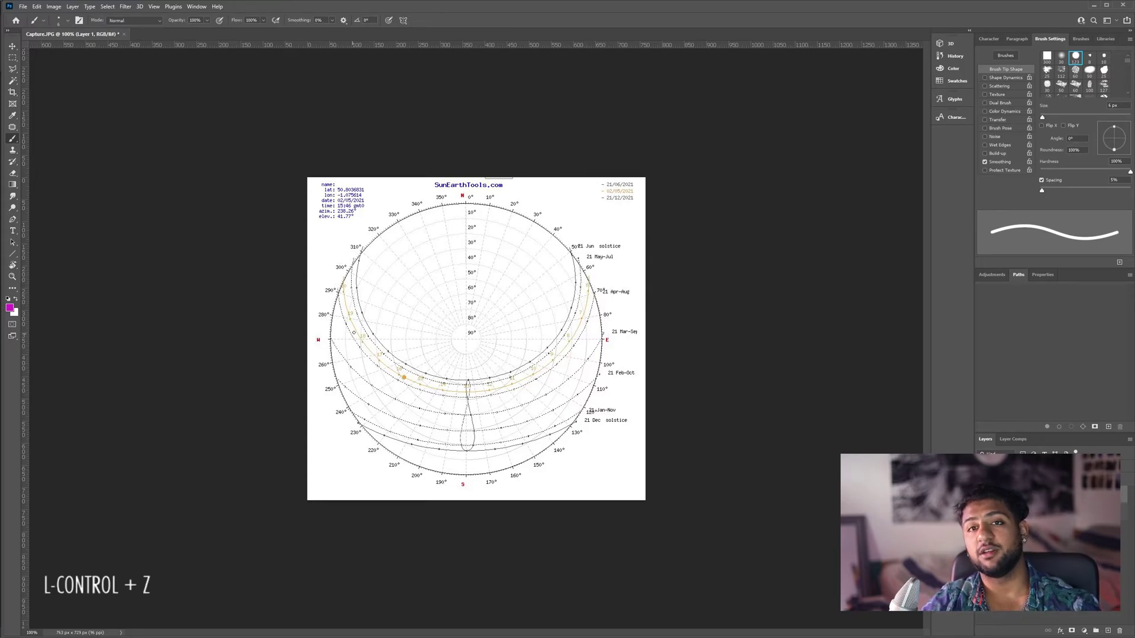
# Zoom into the chart and place a magenta dot at the 105° point on the sun path.
pyautogui.press('z')
pyautogui.moveTo(477, 340); pyautogui.dragTo(496, 340)
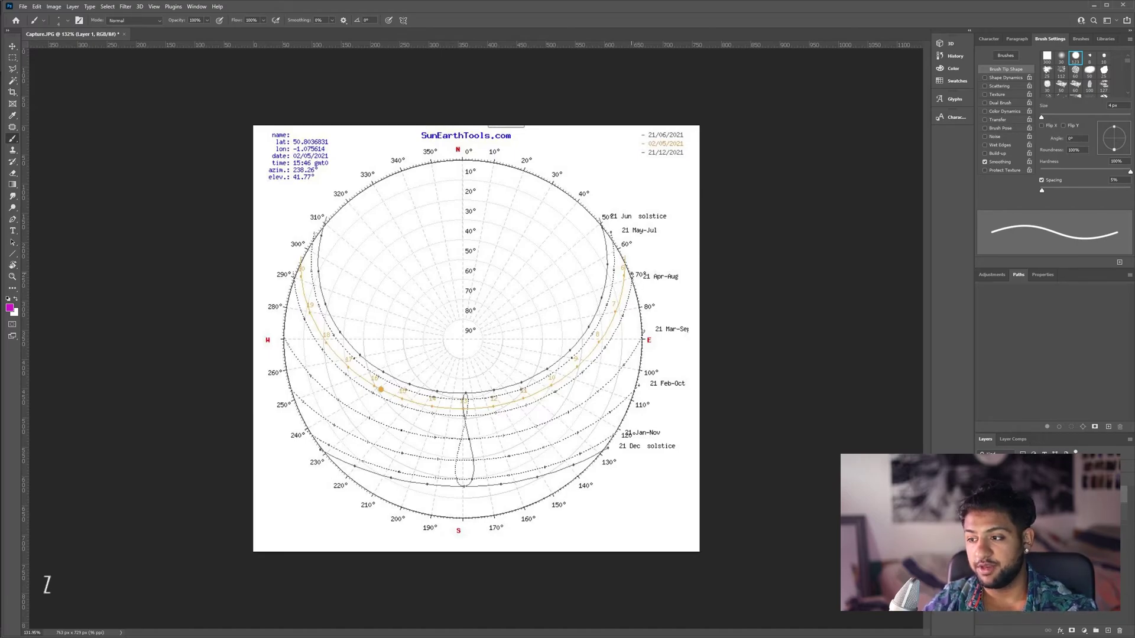
pyautogui.moveTo(631, 273)
pyautogui.mouseDown()
pyautogui.moveTo(604, 348)
pyautogui.moveTo(566, 376)
pyautogui.moveTo(591, 382)
pyautogui.mouseUp()
pyautogui.moveTo(585, 365); pyautogui.dragTo(574, 377)
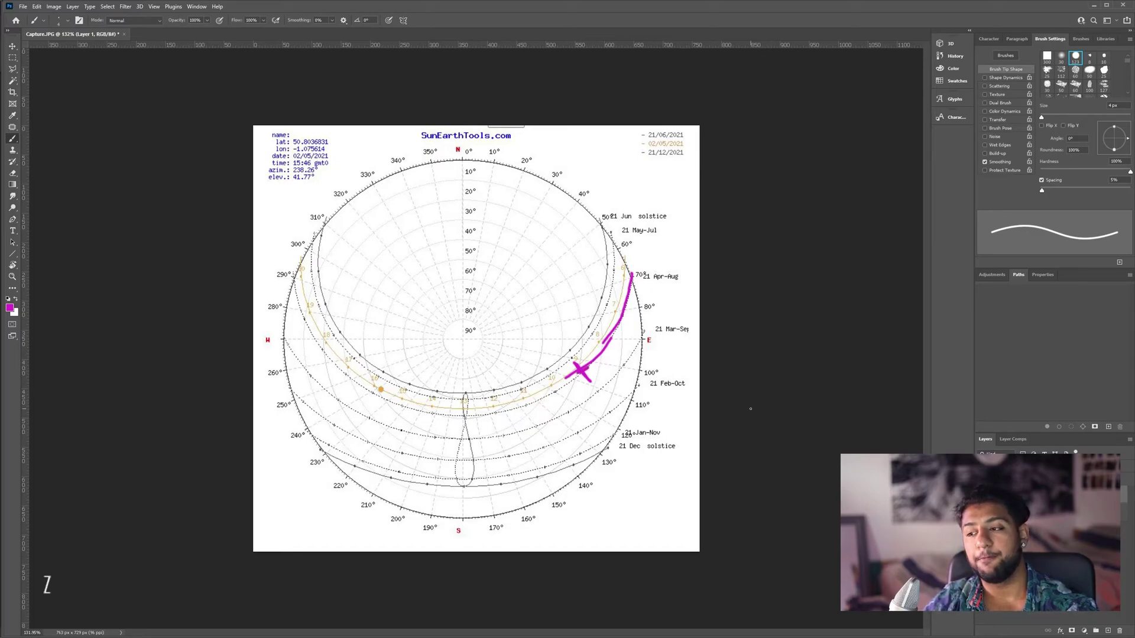
pyautogui.hotkey('ctrl', 'z')
pyautogui.hotkey('ctrl', 'z')
pyautogui.hotkey('ctrl', 'z')
pyautogui.hotkey('ctrl', 'z')
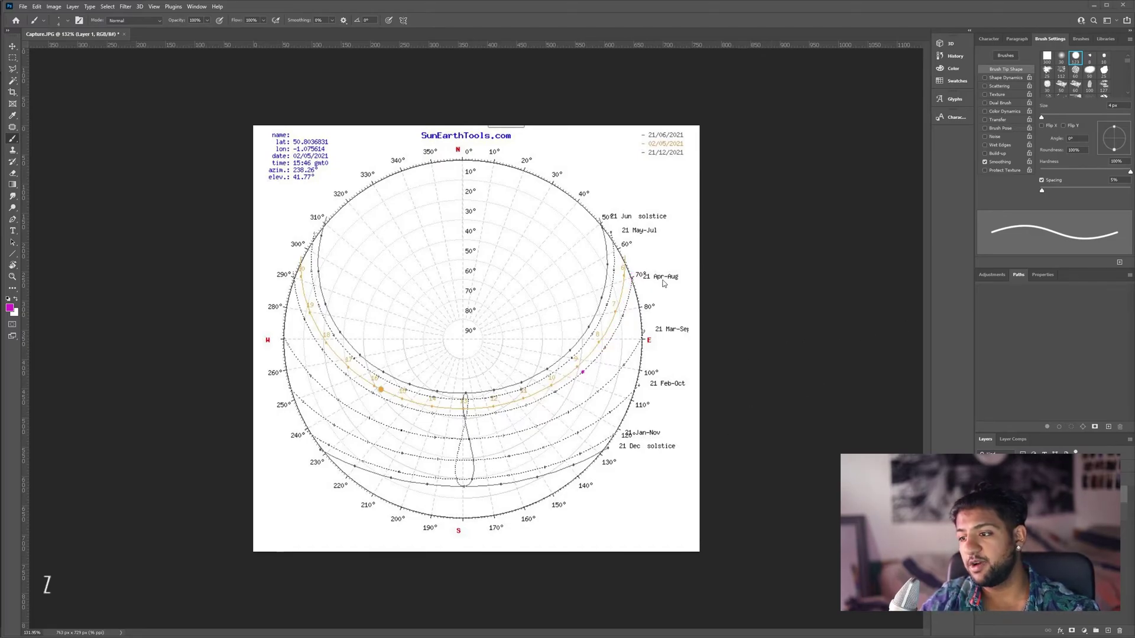
pyautogui.click(583, 372)
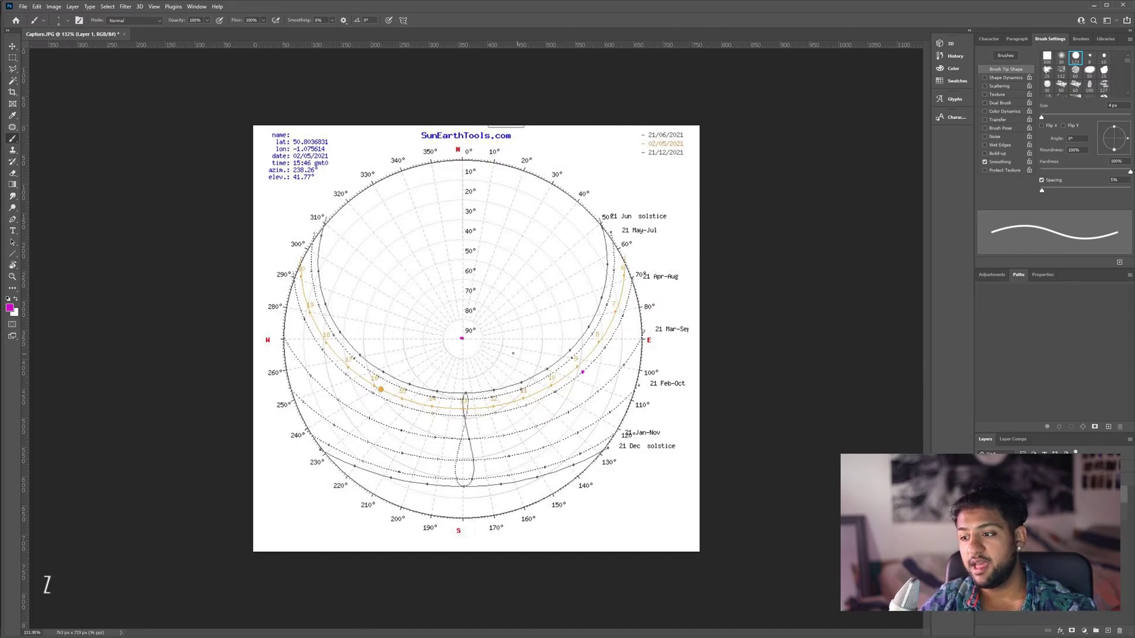
# Draw a straight magenta line from centre to the 105° dot, label it 105, and select a circle around the centre.
pyautogui.moveTo(462, 338); pyautogui.dragTo(645, 385)
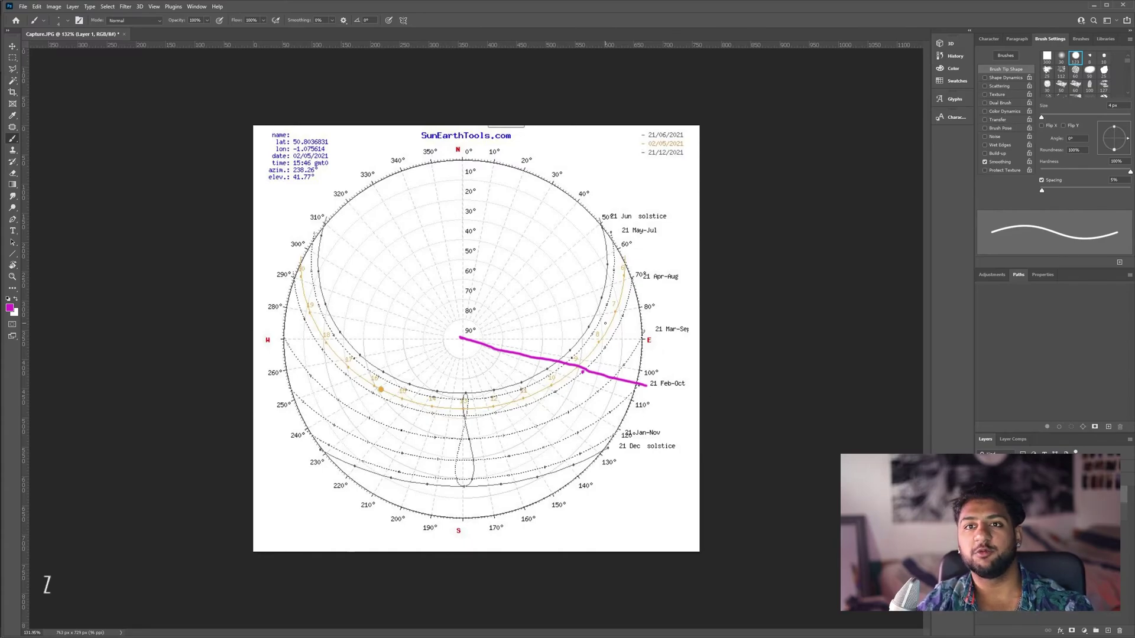
pyautogui.press('BackSpace')
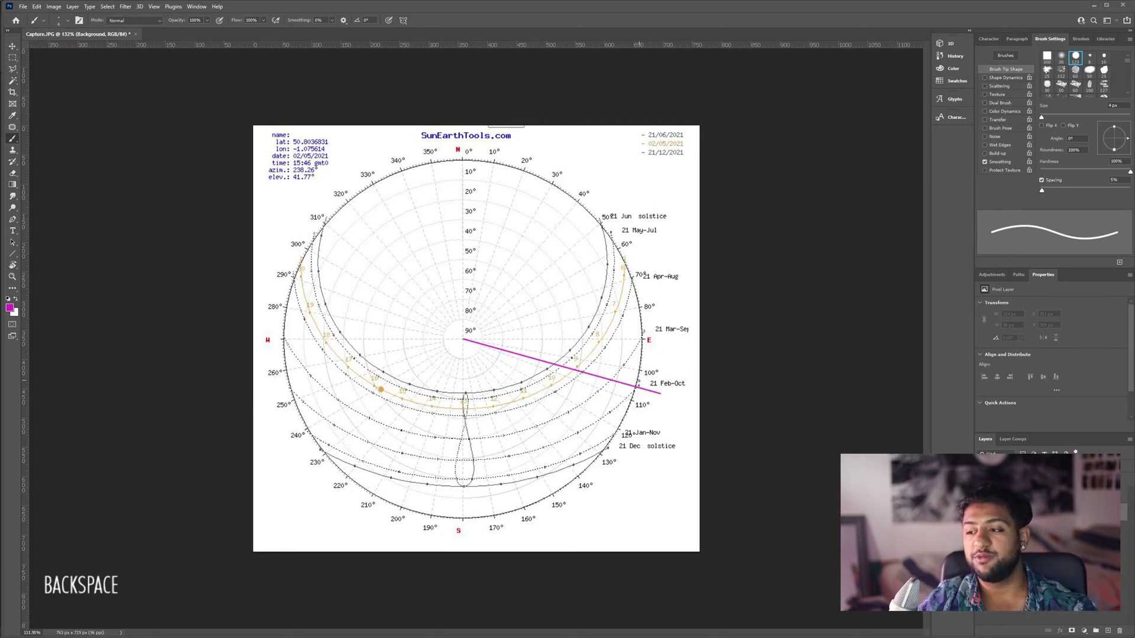
pyautogui.moveTo(663, 390)
pyautogui.mouseDown()
pyautogui.moveTo(662, 400)
pyautogui.moveTo(694, 392)
pyautogui.moveTo(680, 400)
pyautogui.mouseUp()
pyautogui.moveTo(684, 386); pyautogui.dragTo(698, 386)
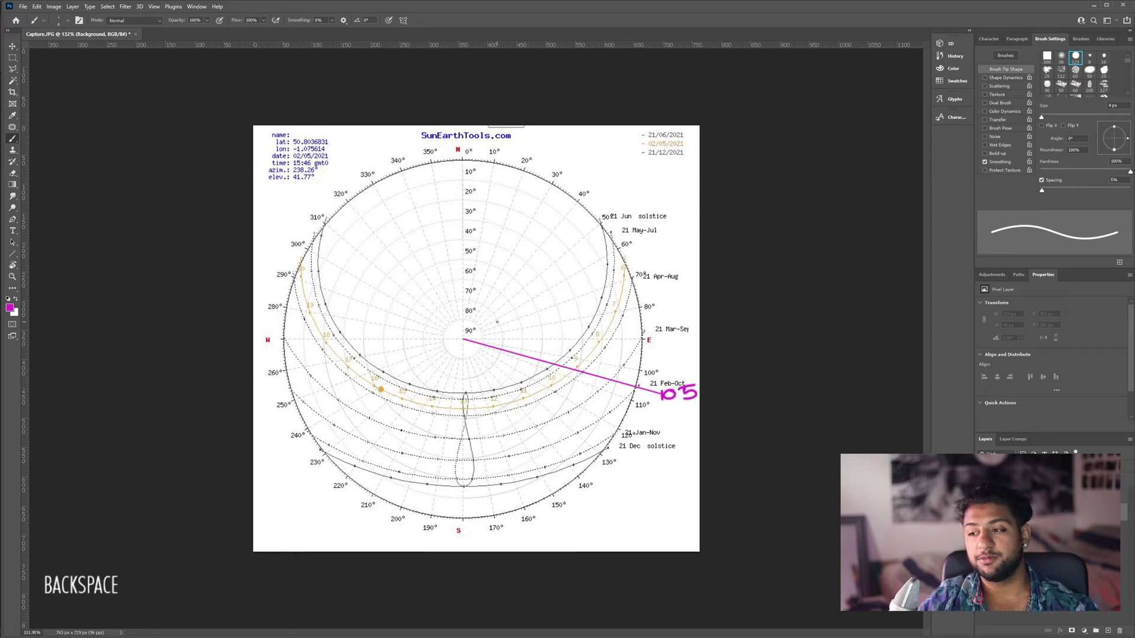
pyautogui.press('m')
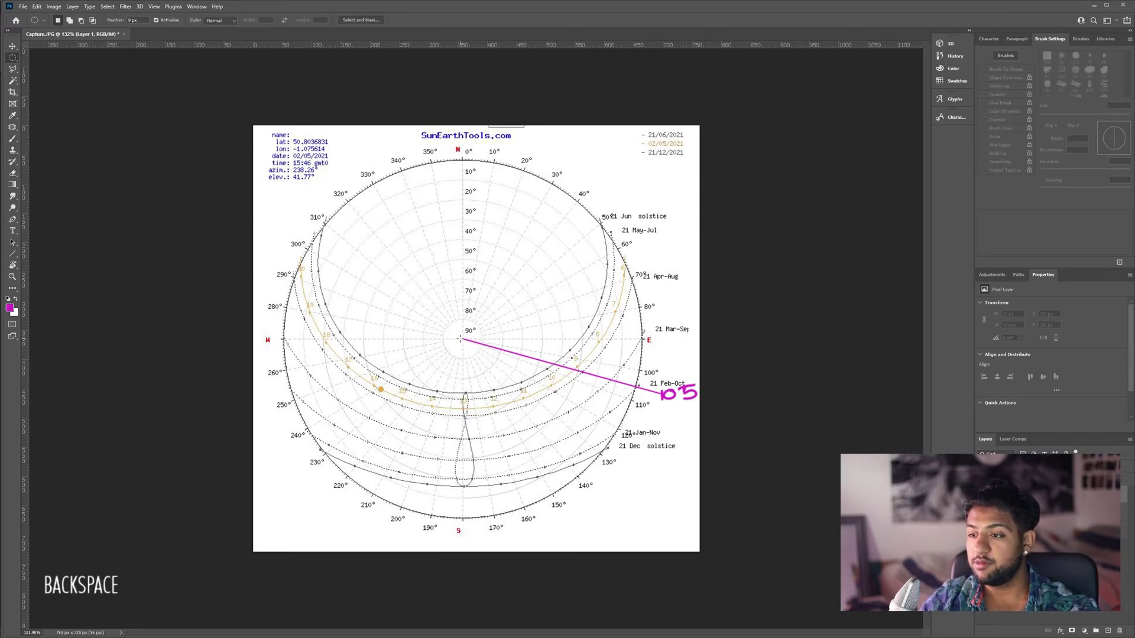
pyautogui.moveTo(463, 340); pyautogui.dragTo(592, 216)
# Stroke the circular selection with a 3 px magenta outline to form the altitude circle.
pyautogui.rightClick(502, 282)
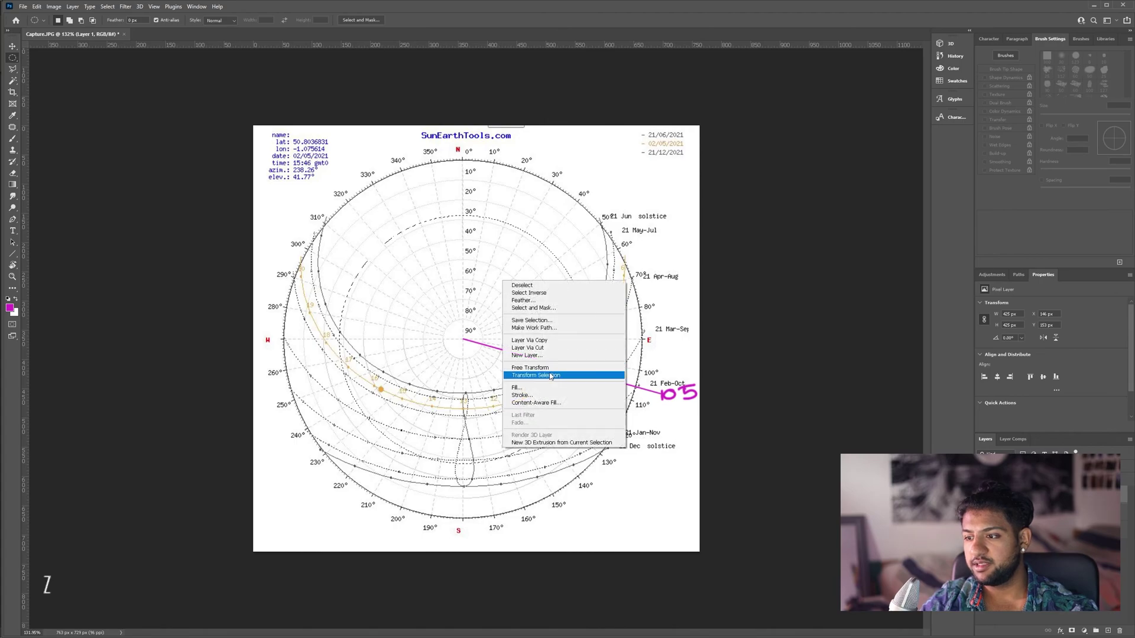
pyautogui.click(521, 395)
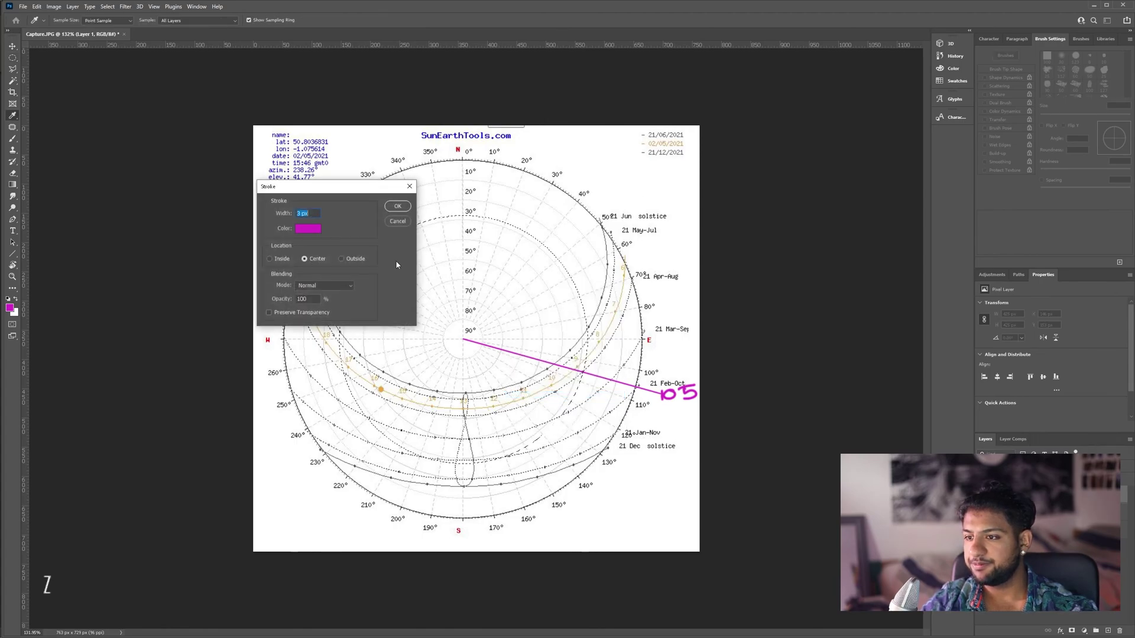
pyautogui.click(397, 205)
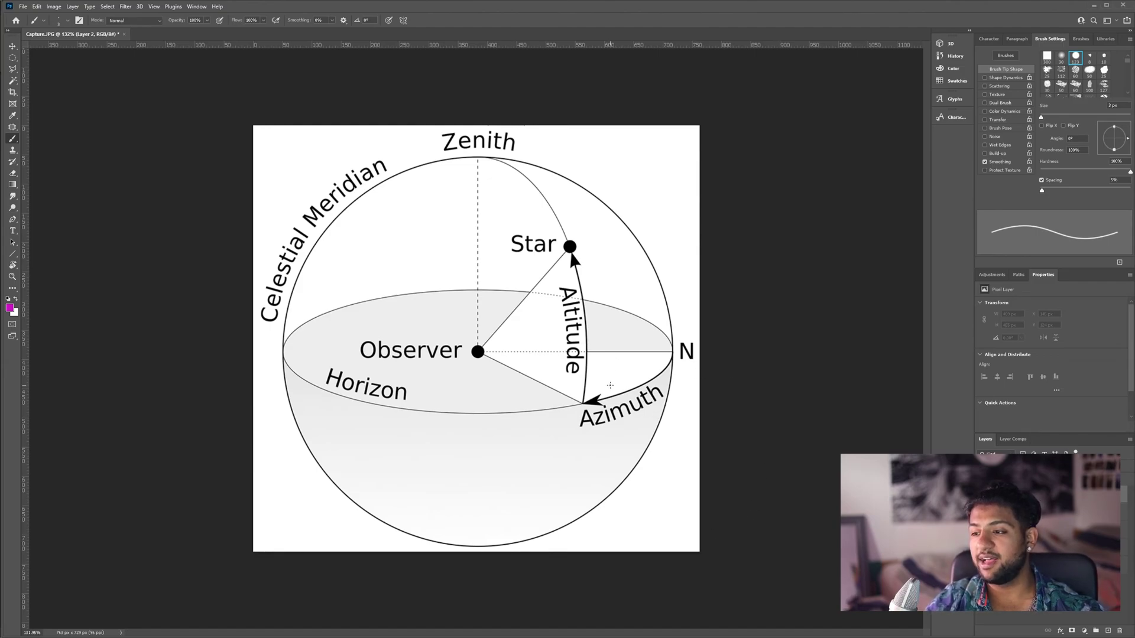
# Handwrite 105 by the Azimuth arc and 25 by the Altitude arc, and circle the Star.
pyautogui.moveTo(609, 385); pyautogui.dragTo(644, 370)
pyautogui.moveTo(592, 322); pyautogui.dragTo(601, 331)
pyautogui.moveTo(605, 319); pyautogui.dragTo(609, 319)
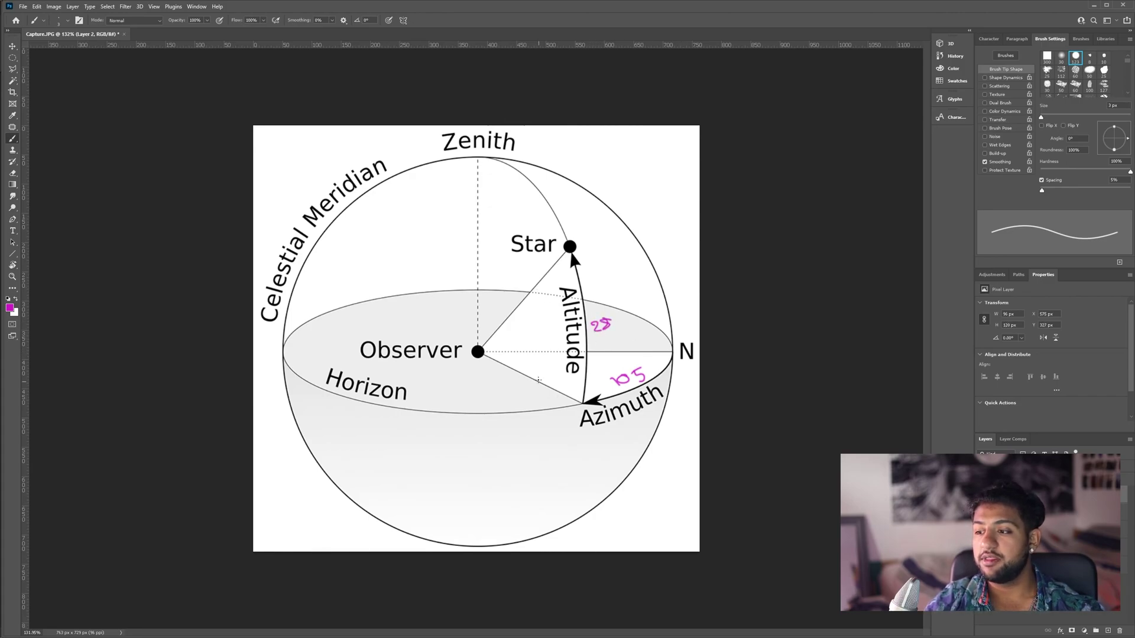
pyautogui.moveTo(569, 244); pyautogui.dragTo(571, 246)
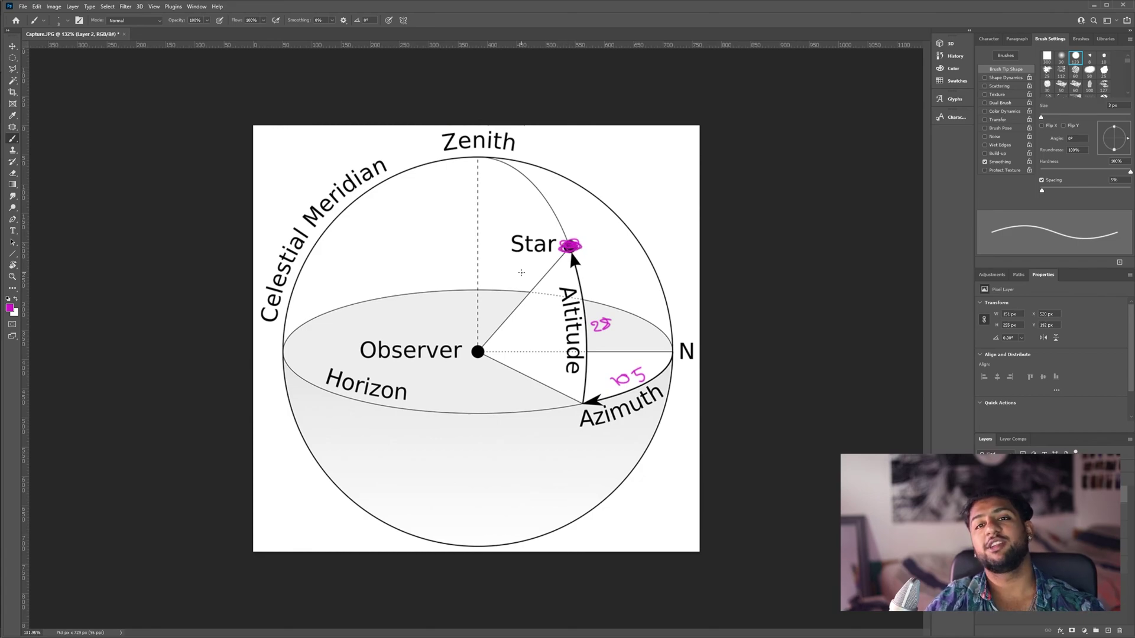